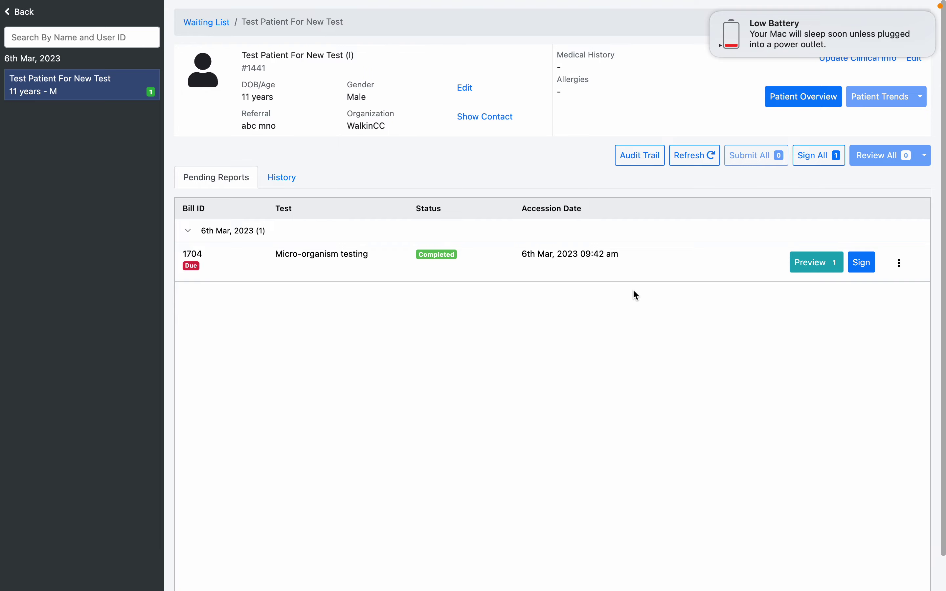
# Dismiss the battery notice, close the report preview and switch to the Test List page
pyautogui.click(715, 16)
pyautogui.click(610, 266)
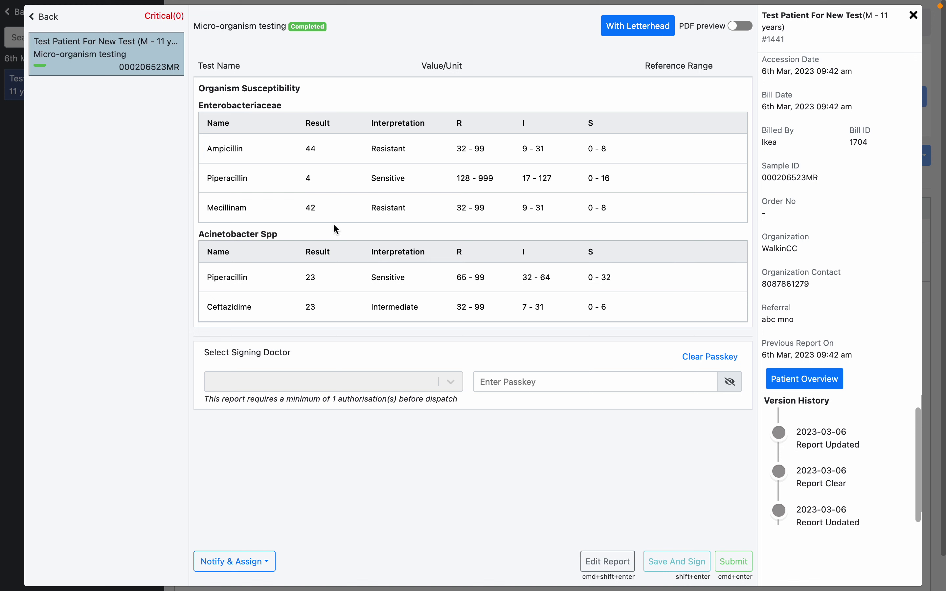
pyautogui.click(915, 17)
pyautogui.moveTo(2, 198)
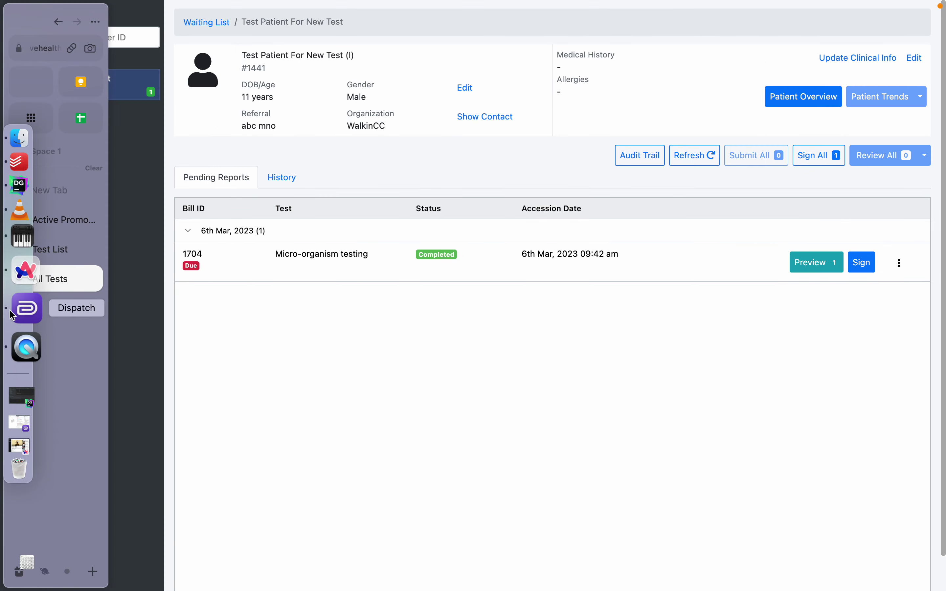
pyautogui.click(60, 249)
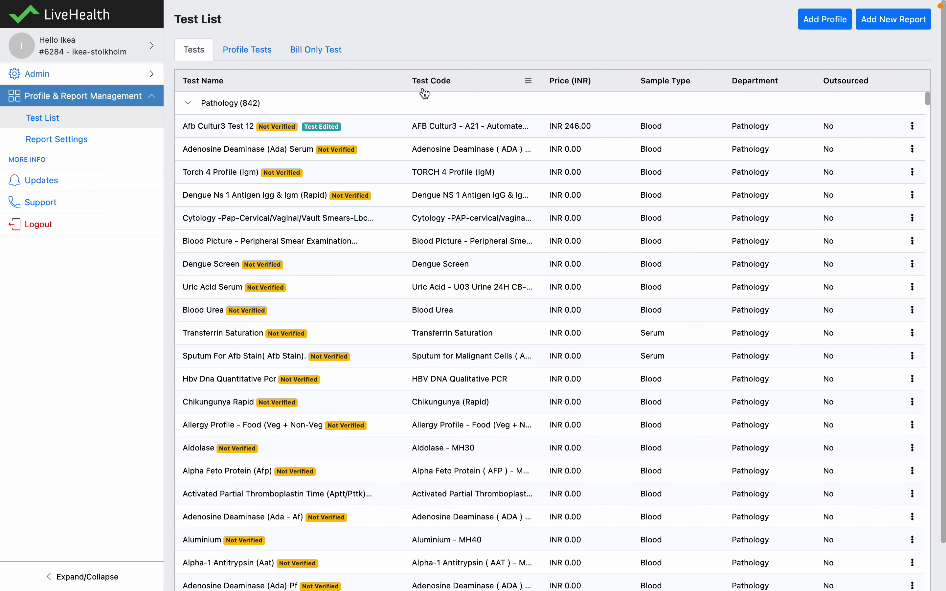
# Start a new test named 'Micro test 122' with Urine as its sample type
pyautogui.click(905, 29)
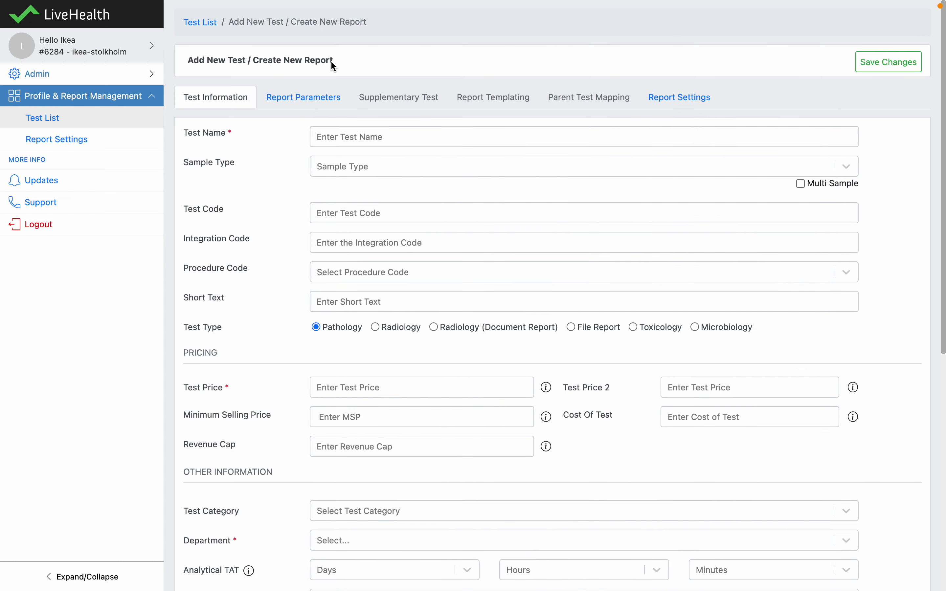
pyautogui.click(334, 137)
pyautogui.write('M')
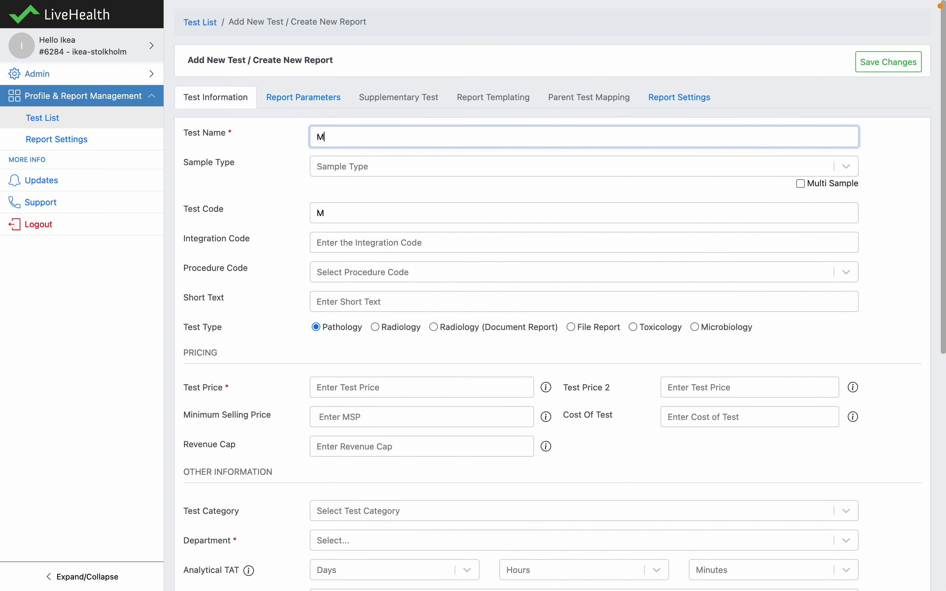
pyautogui.write('icro test 122')
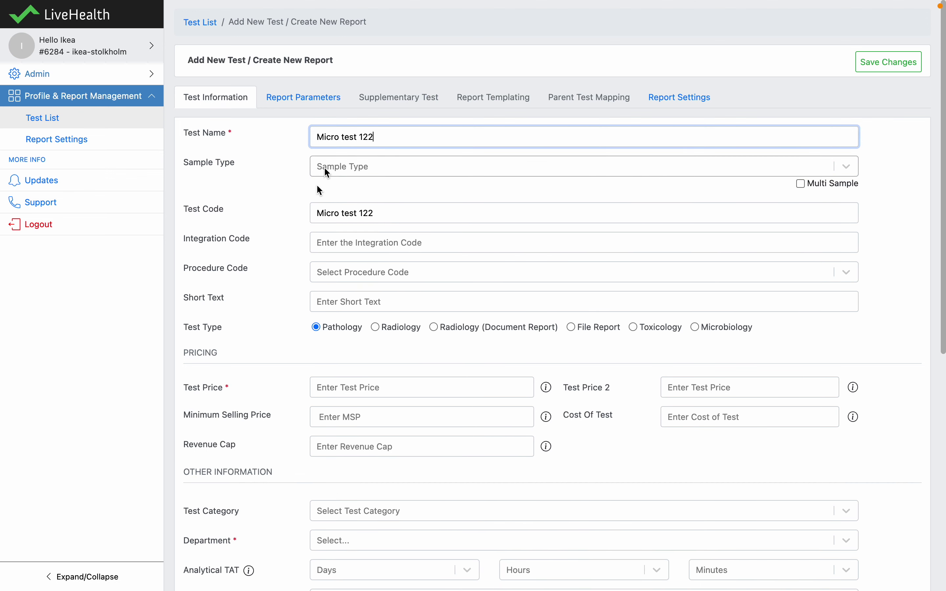
pyautogui.click(381, 176)
pyautogui.click(346, 237)
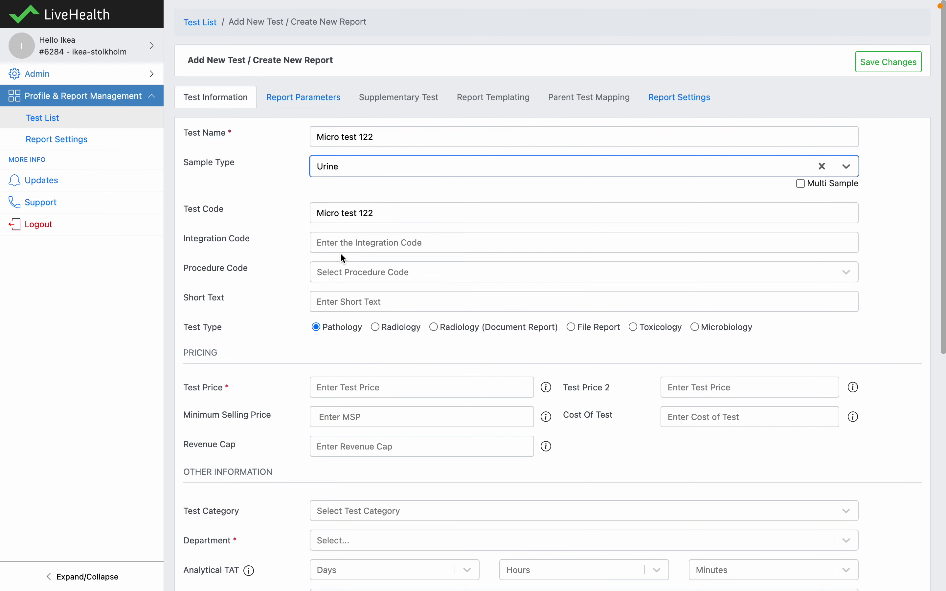
# Set test type and department to Microbiology, price 122, and save the test details
pyautogui.click(718, 328)
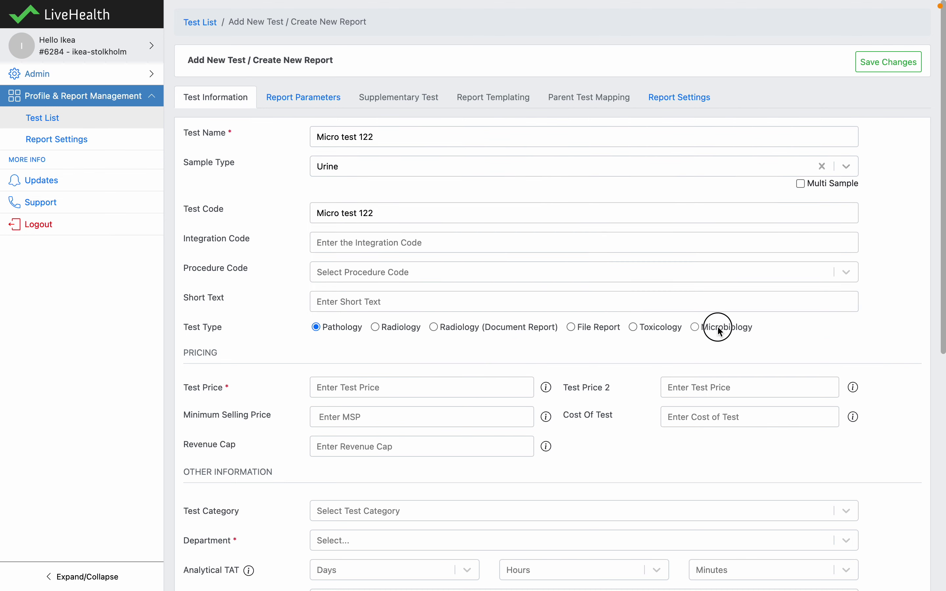
pyautogui.scroll(-3, 553, 422)
pyautogui.click(480, 332)
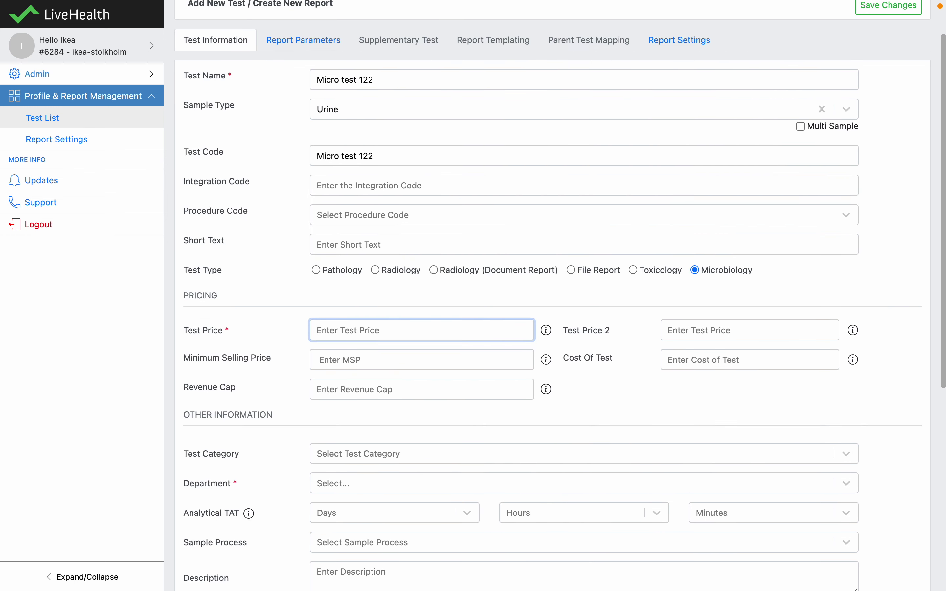
pyautogui.write('122')
pyautogui.scroll(-2, 473, 411)
pyautogui.click(462, 437)
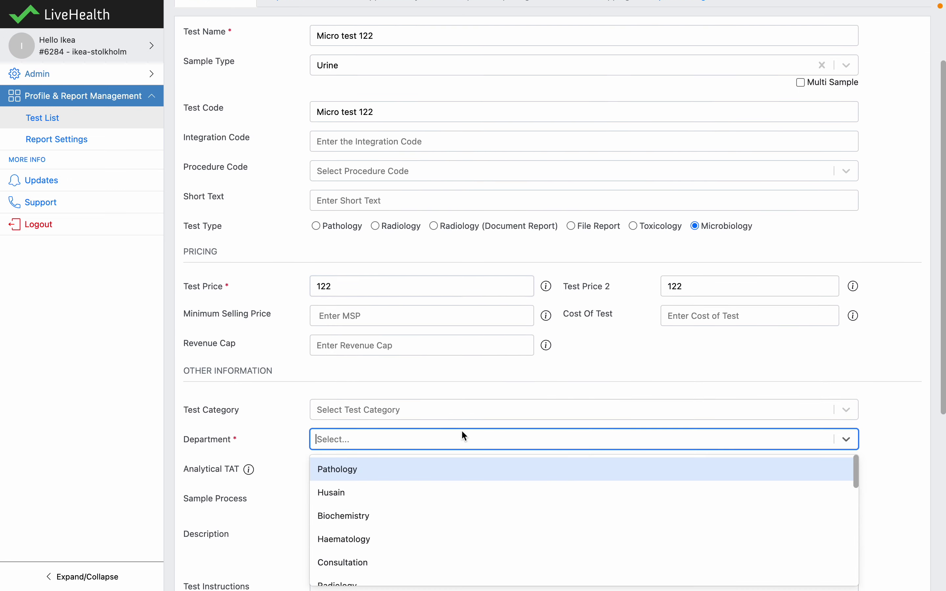
pyautogui.write('mic')
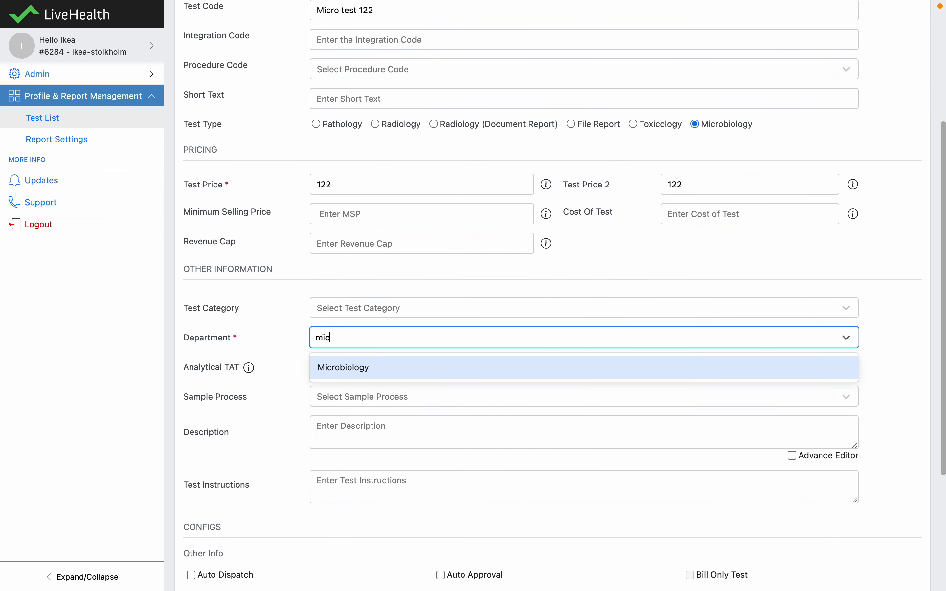
pyautogui.press('Return')
pyautogui.scroll(-5, 655, 371)
pyautogui.scroll(10, 704, 273)
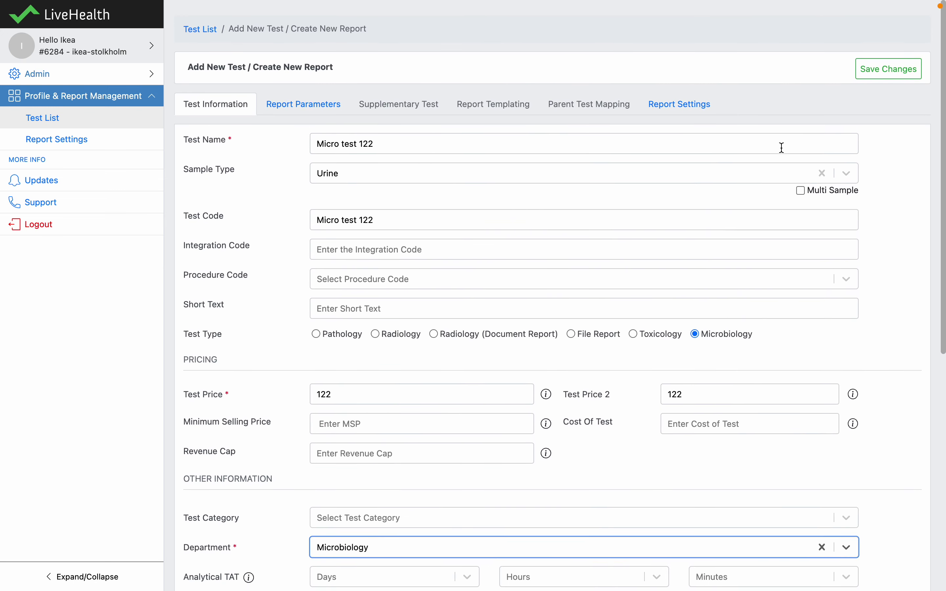
pyautogui.click(887, 66)
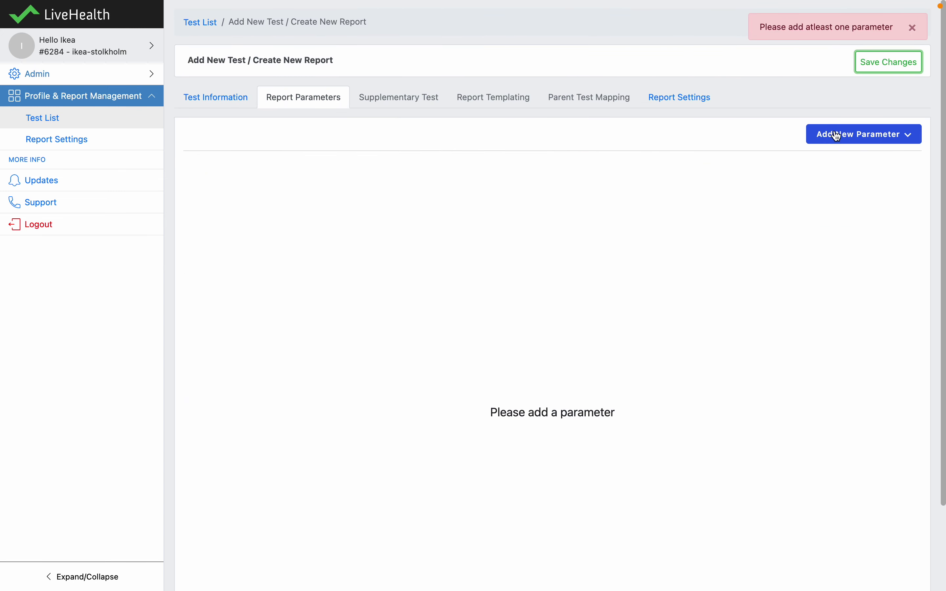
# Add a Microbiology Parameter to the test
pyautogui.click(836, 135)
pyautogui.moveTo(828, 232)
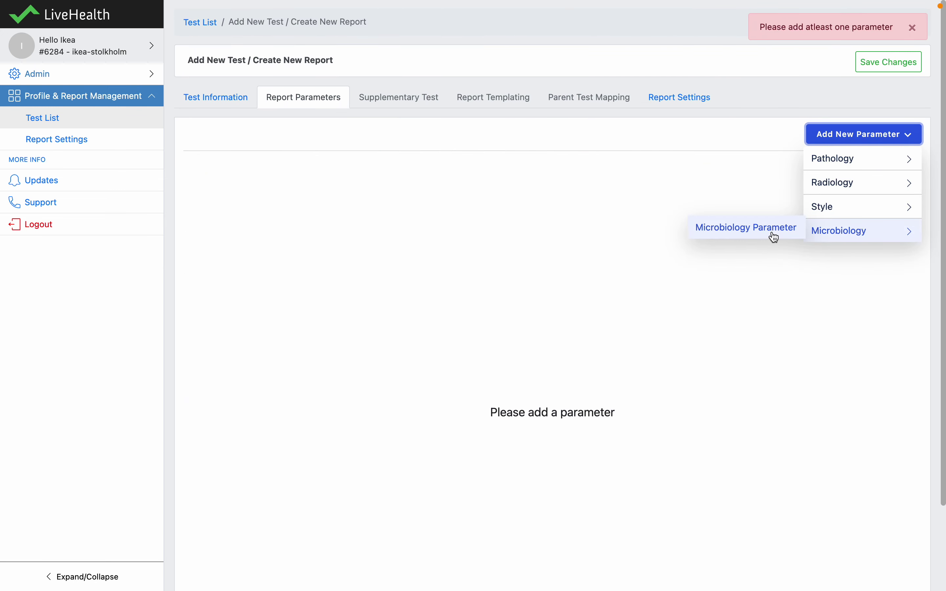
pyautogui.click(775, 236)
pyautogui.click(254, 270)
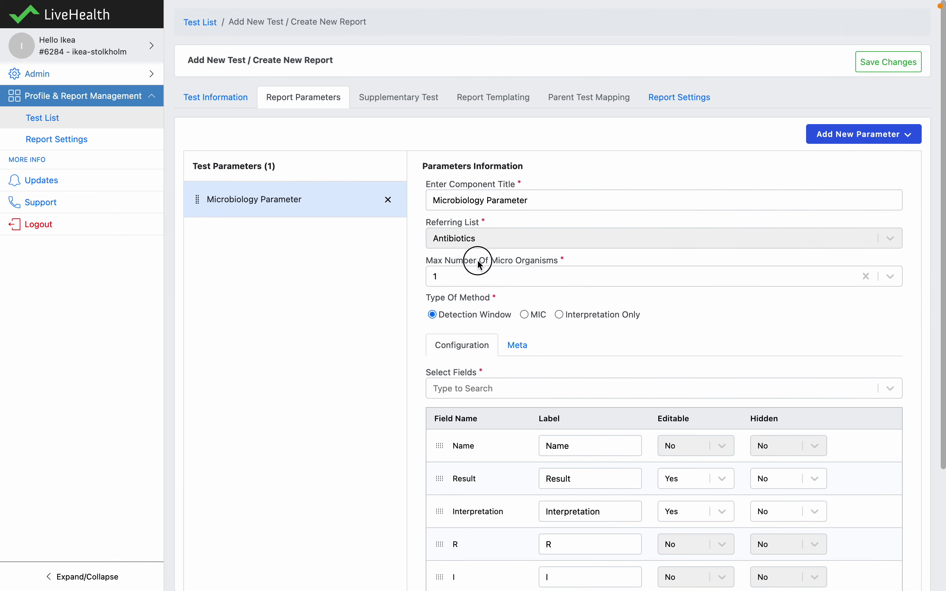
# Allow a maximum of 4 micro-organisms and set the method type to MIC
pyautogui.click(470, 275)
pyautogui.click(456, 378)
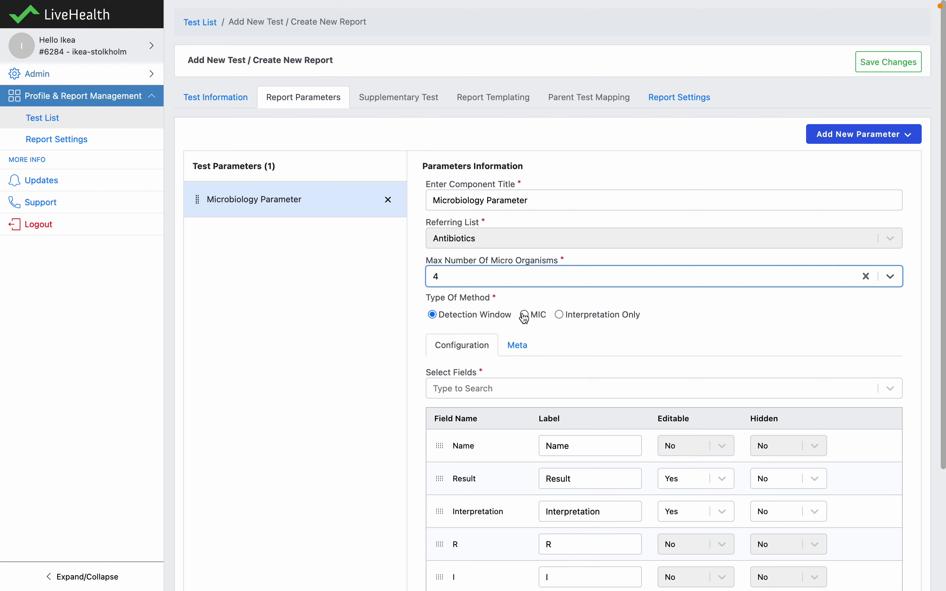
pyautogui.click(539, 316)
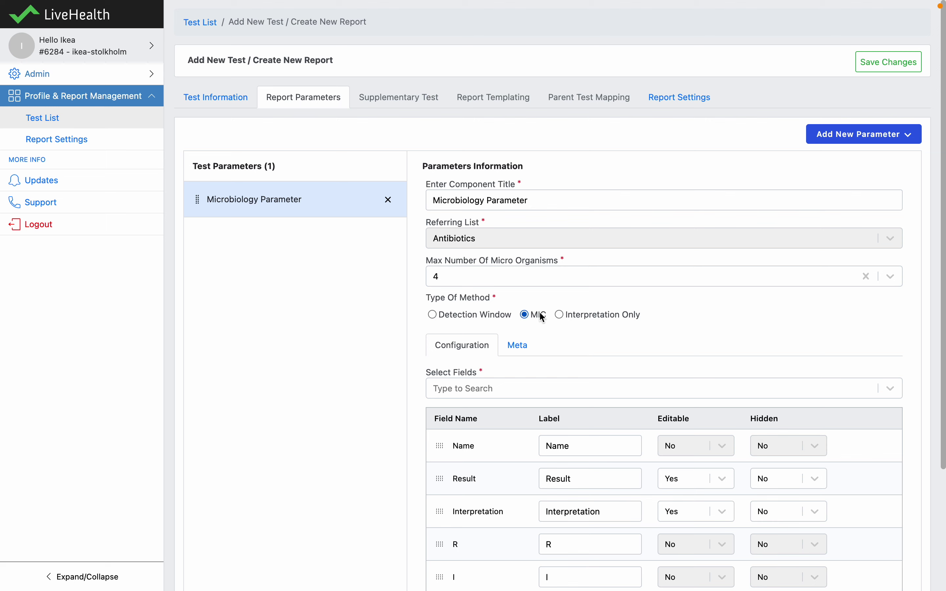
pyautogui.click(583, 314)
pyautogui.click(528, 316)
pyautogui.scroll(-4, 545, 384)
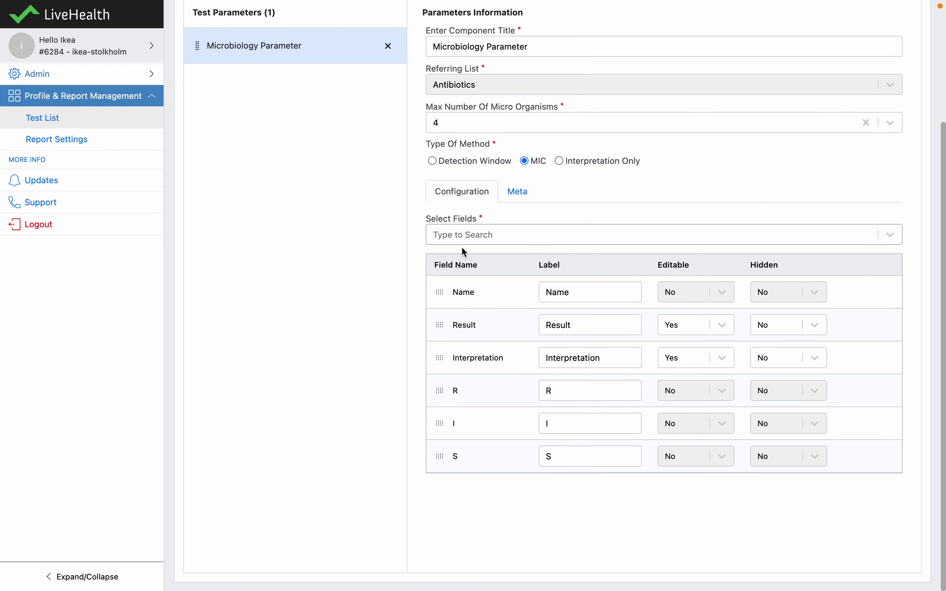
# Open the Select Fields list and close it without adding any fields
pyautogui.click(472, 236)
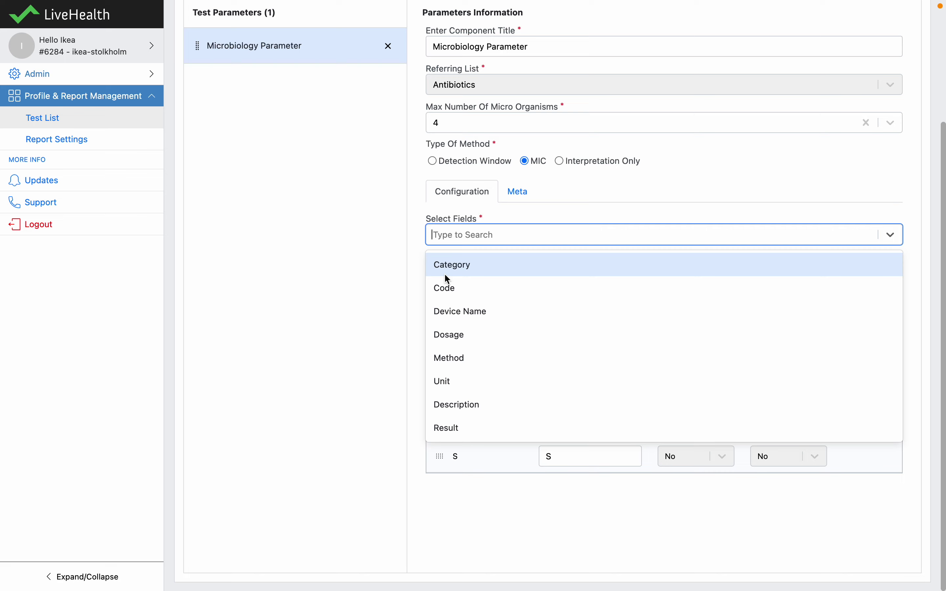
pyautogui.click(395, 413)
pyautogui.scroll(3, 465, 306)
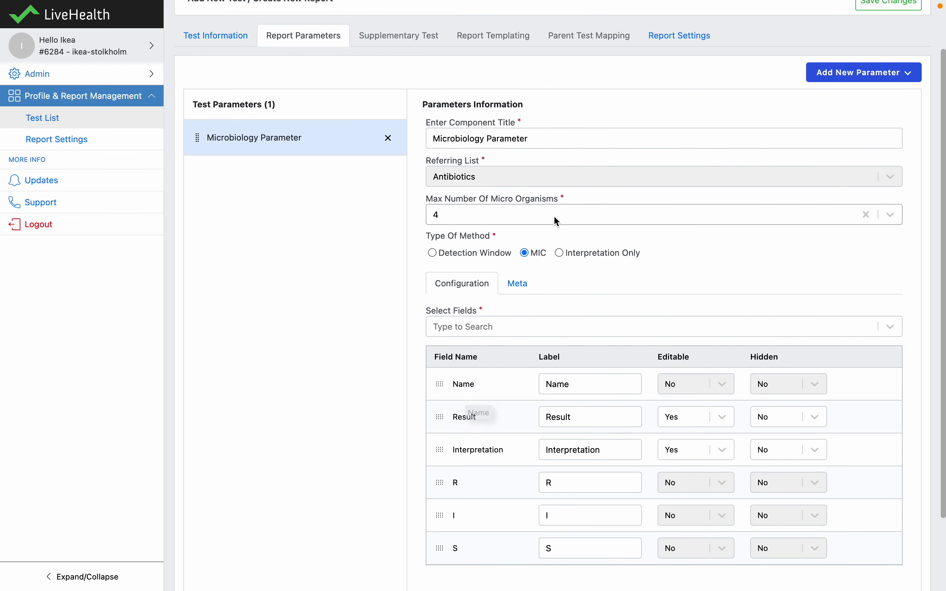
# In the Meta settings, keep Sort By as Name and leave Order By unset
pyautogui.click(504, 295)
pyautogui.click(494, 345)
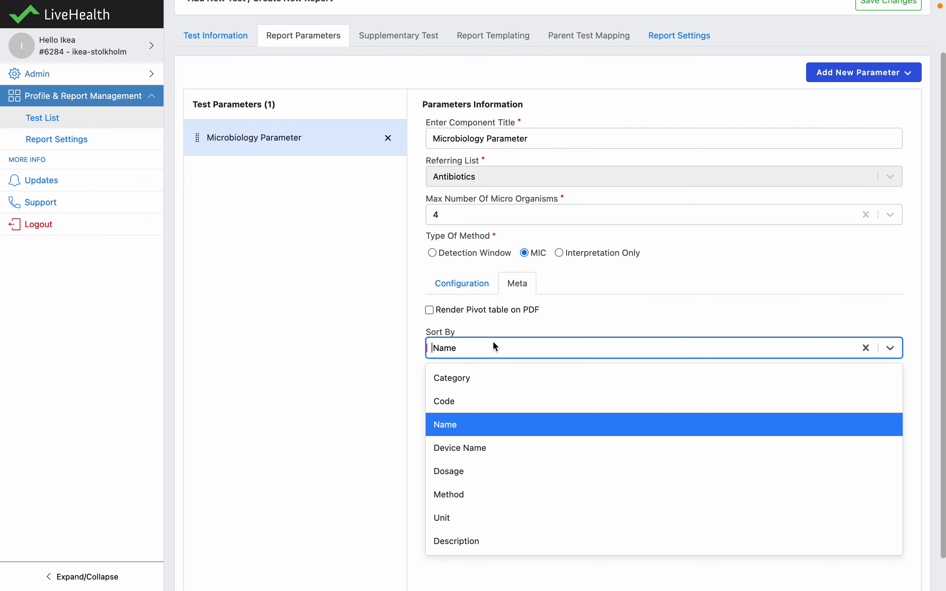
pyautogui.click(495, 345)
pyautogui.click(473, 385)
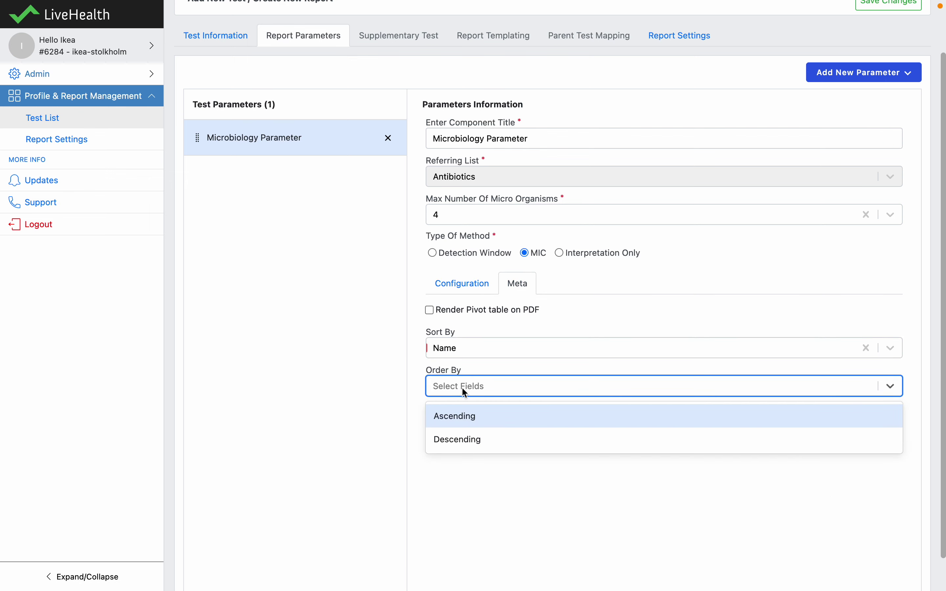
pyautogui.click(462, 387)
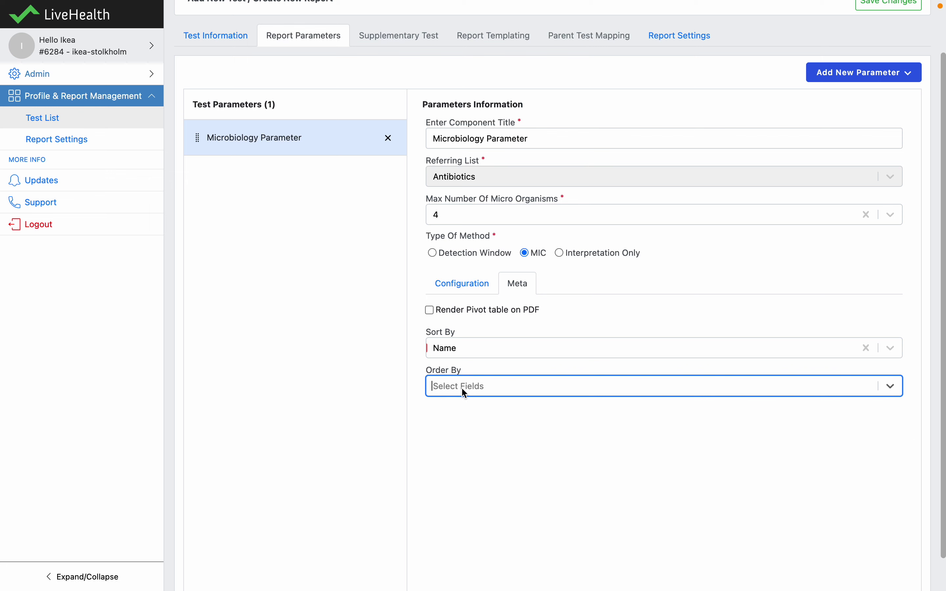
pyautogui.click(481, 385)
pyautogui.click(469, 493)
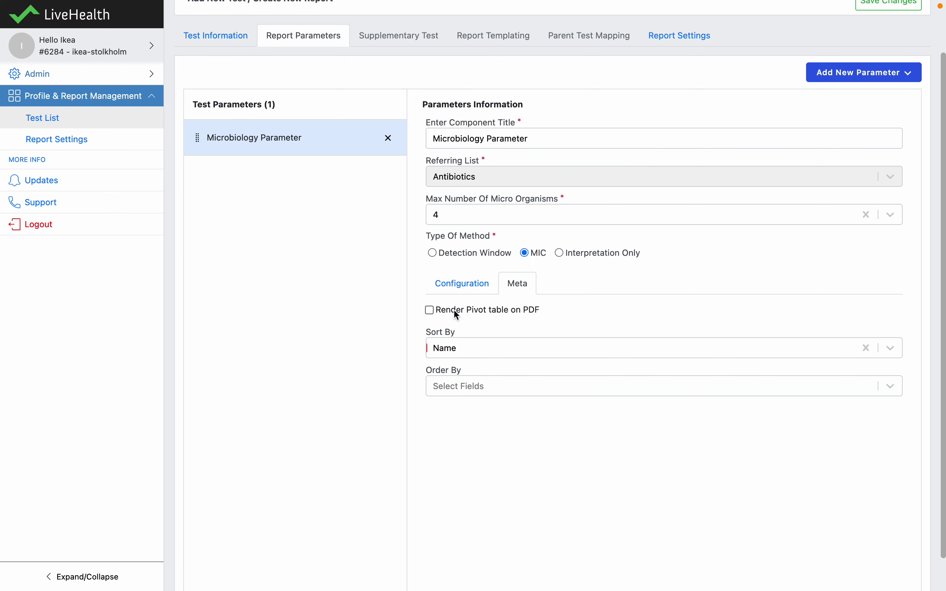
pyautogui.scroll(3, 776, 157)
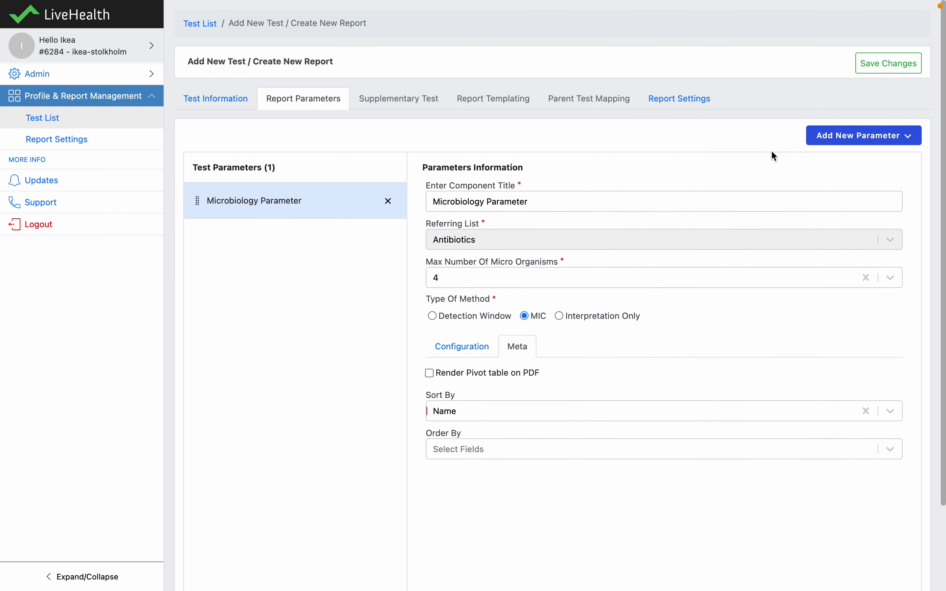
# Save the new test, then open the patient's Micro-organism testing report preview
pyautogui.click(910, 64)
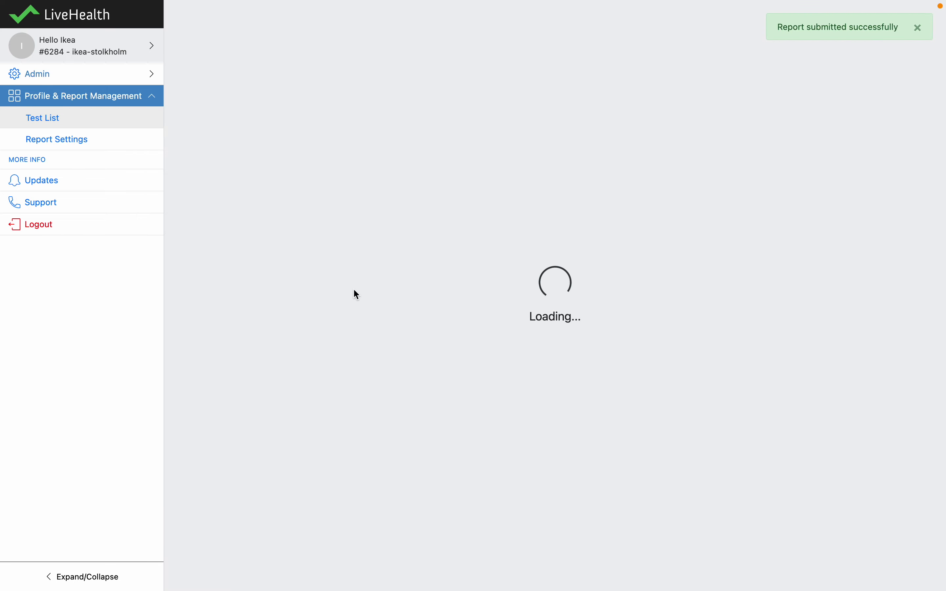
pyautogui.moveTo(2, 248)
pyautogui.click(53, 284)
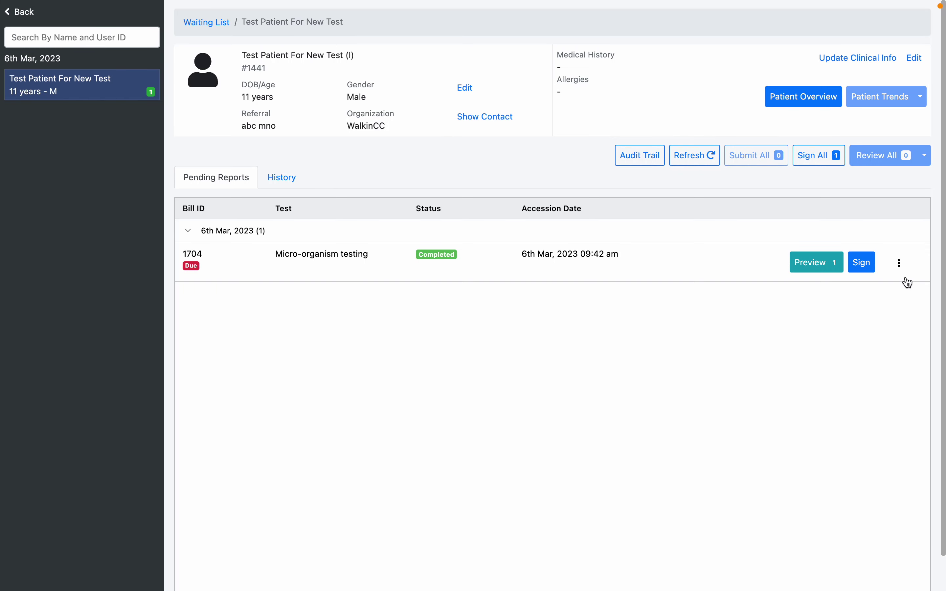
pyautogui.click(901, 271)
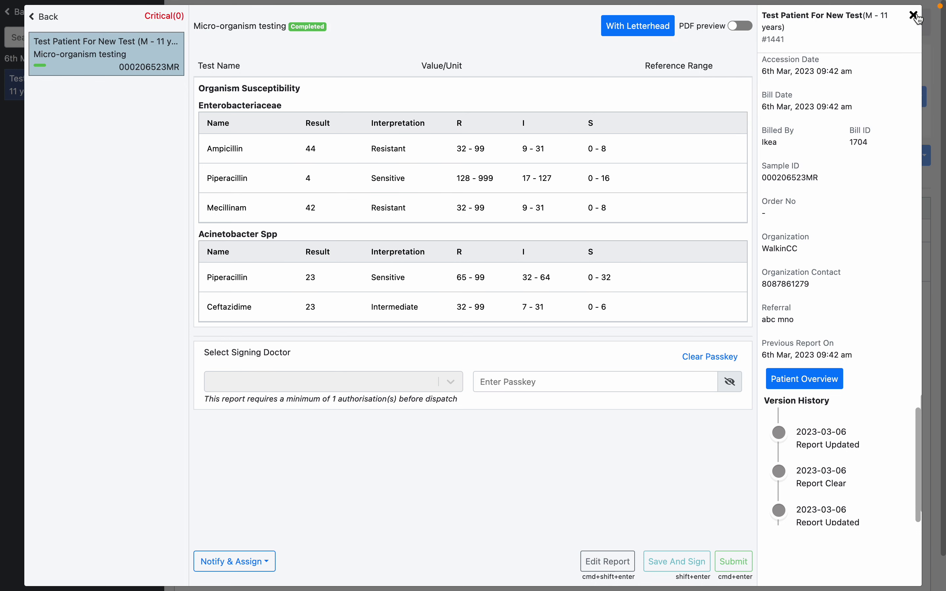
# Close the report view and use Clear Report to wipe the Micro-organism testing values
pyautogui.click(915, 17)
pyautogui.click(899, 262)
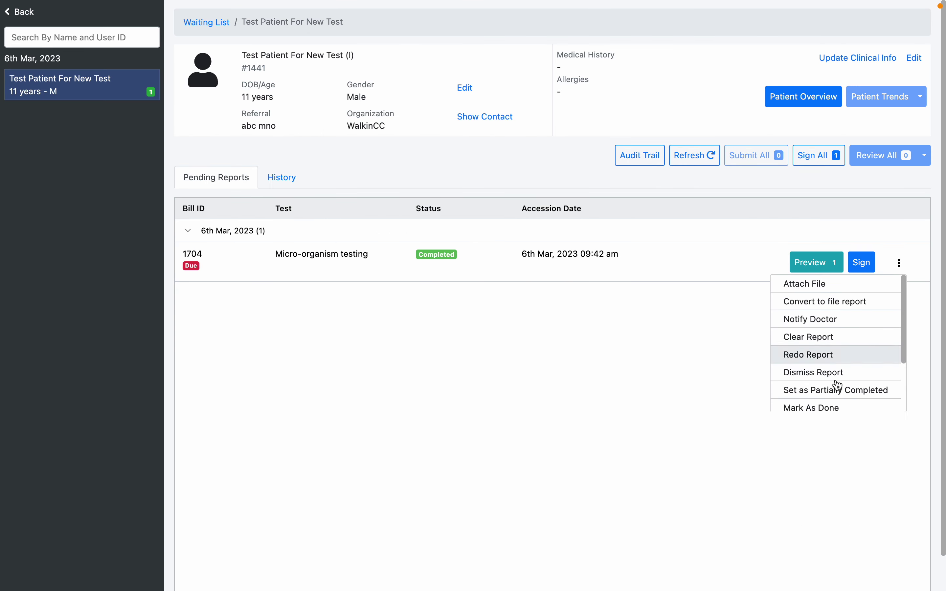
pyautogui.scroll(-3, 831, 406)
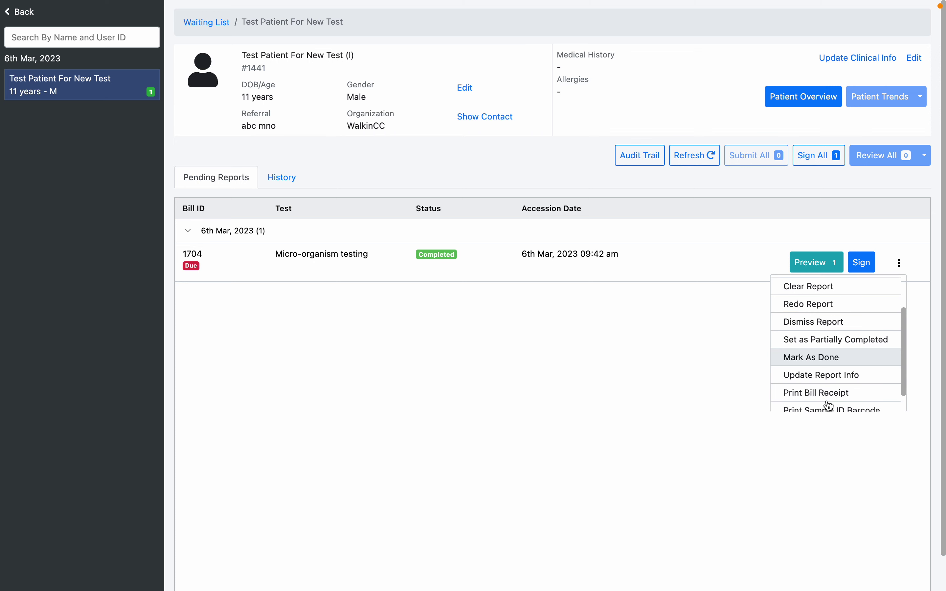
pyautogui.scroll(3, 854, 348)
pyautogui.click(864, 337)
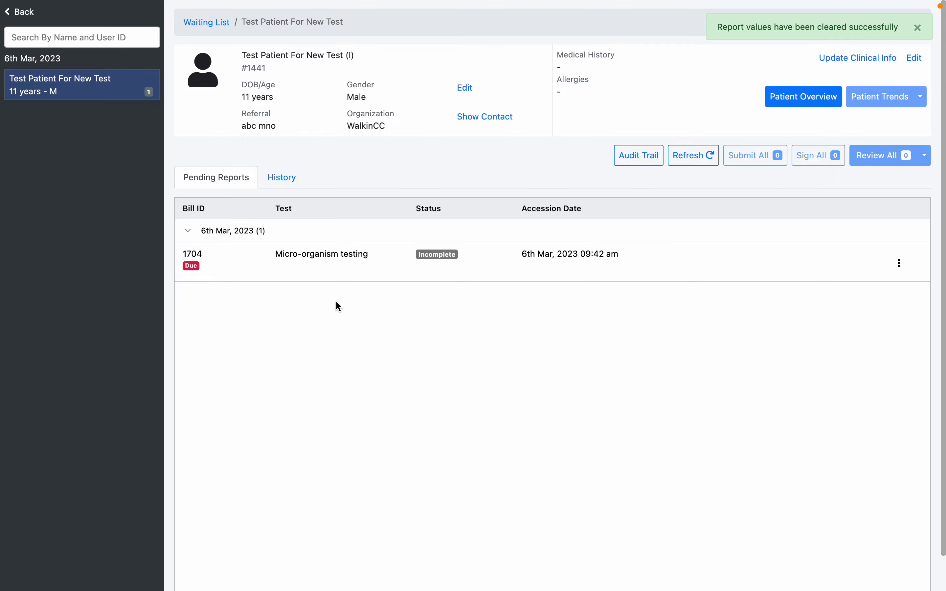
# Open the report, remove Enterobacteriaceae and Acinetobacter Spp, then re-add Enterobacteriaceae
pyautogui.click(346, 276)
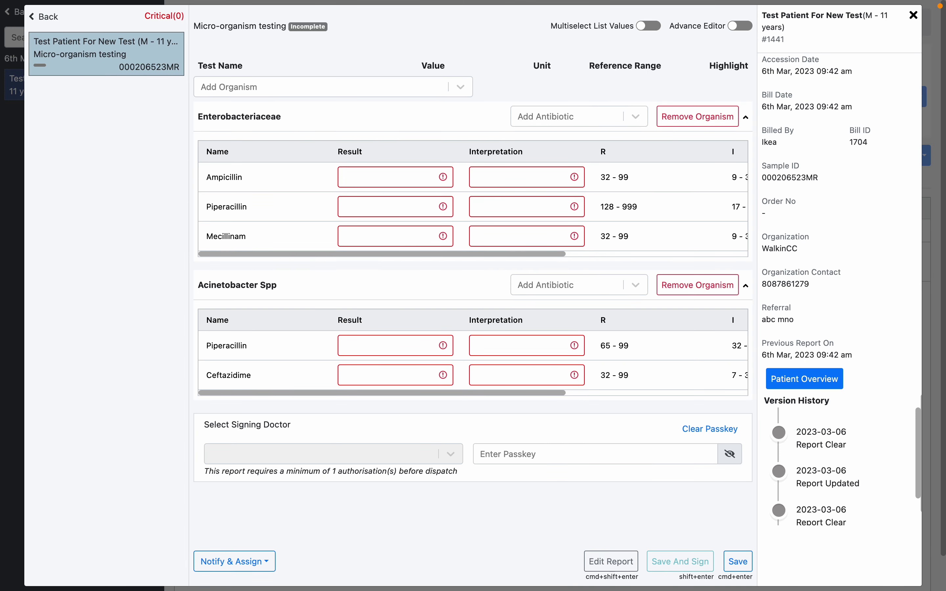
pyautogui.click(697, 117)
pyautogui.click(621, 98)
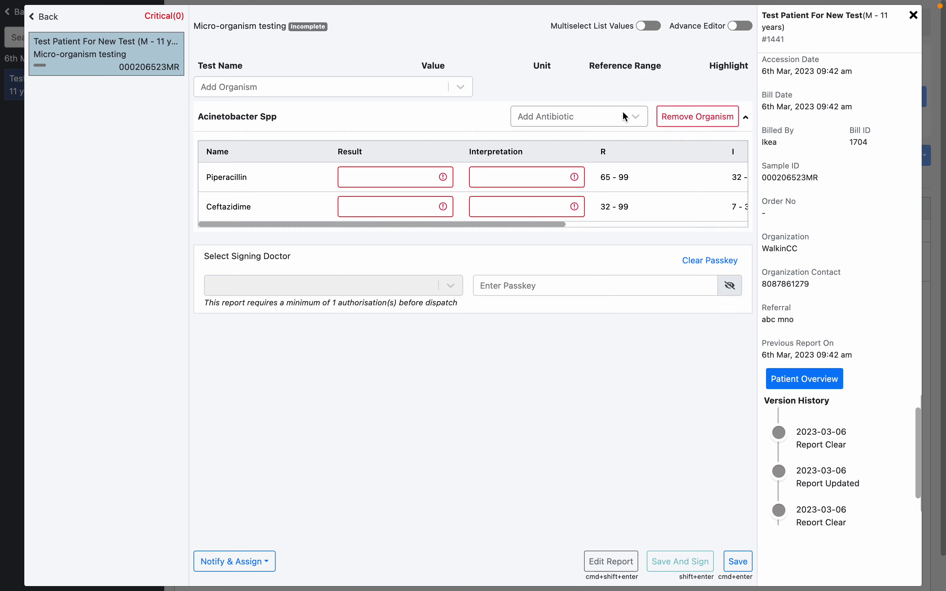
pyautogui.click(706, 117)
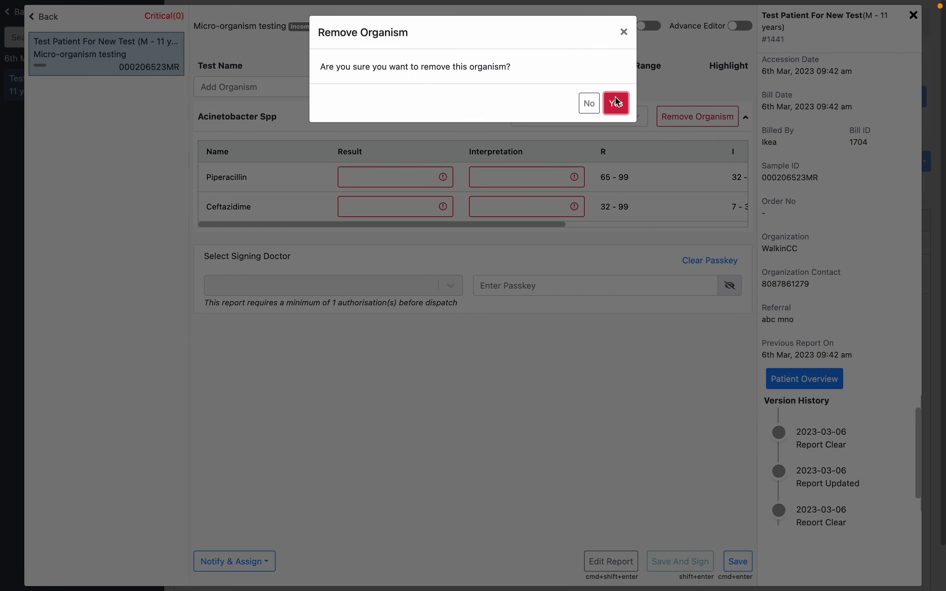
pyautogui.click(619, 102)
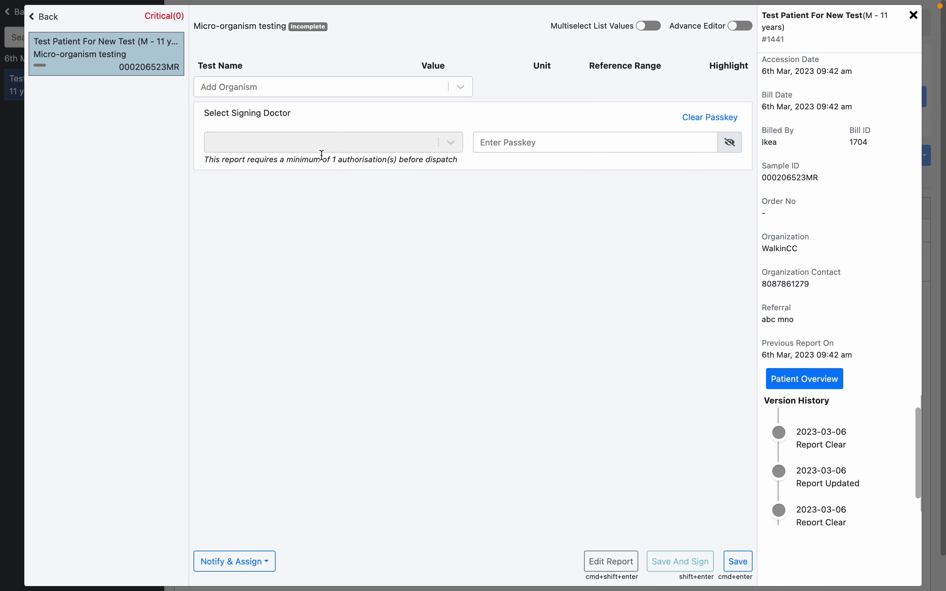
pyautogui.click(351, 88)
pyautogui.click(323, 117)
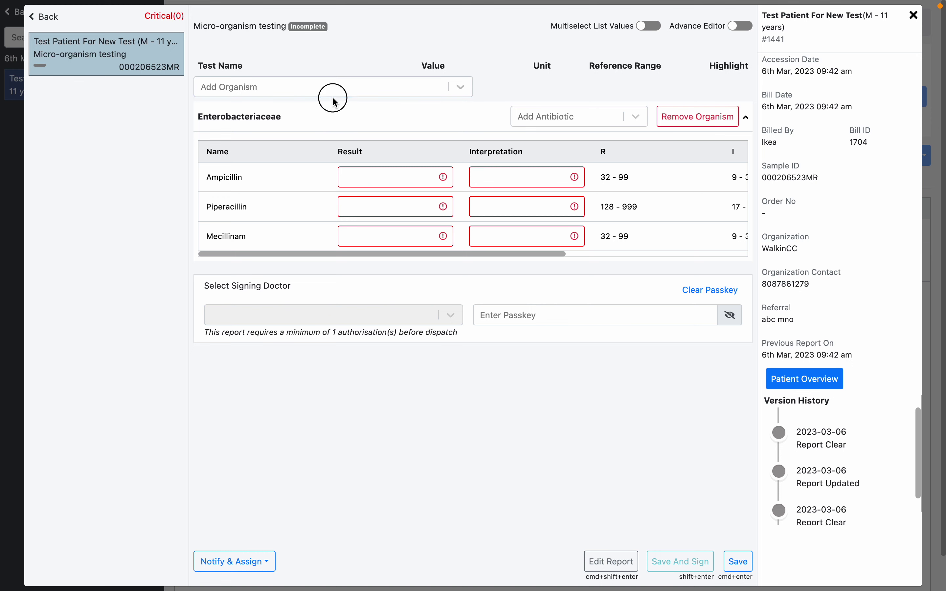
# Re-add Acinetobacter spp and enter Enterobacteriaceae MICs: Ampicillin 23, Piperacillin 323, Mecillinam 2
pyautogui.click(340, 87)
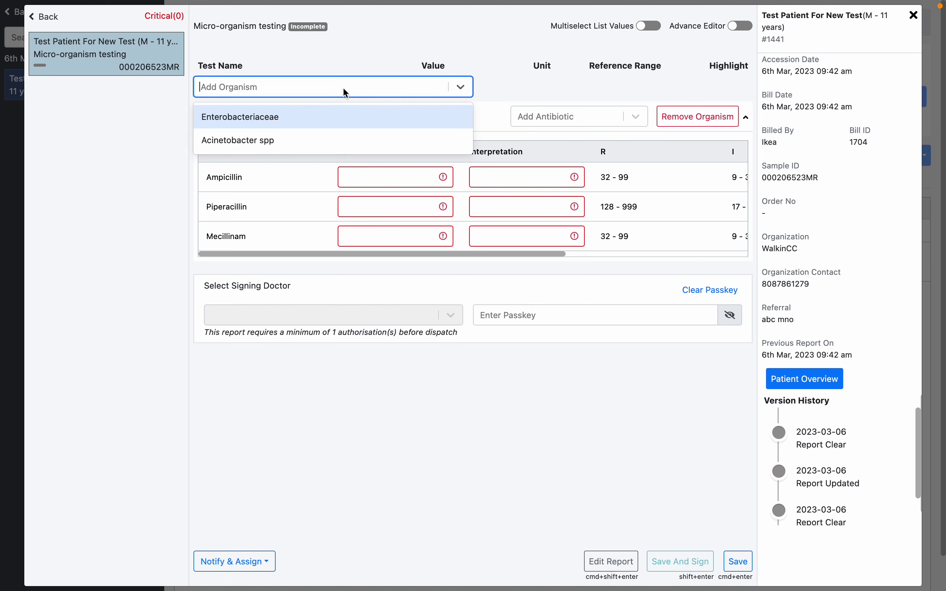
pyautogui.click(333, 140)
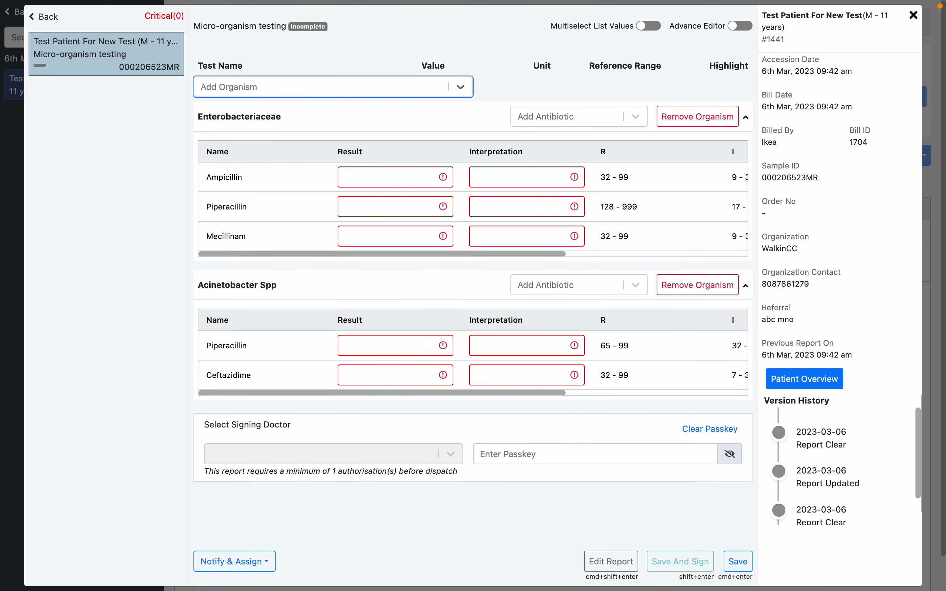
pyautogui.click(352, 182)
pyautogui.write('23')
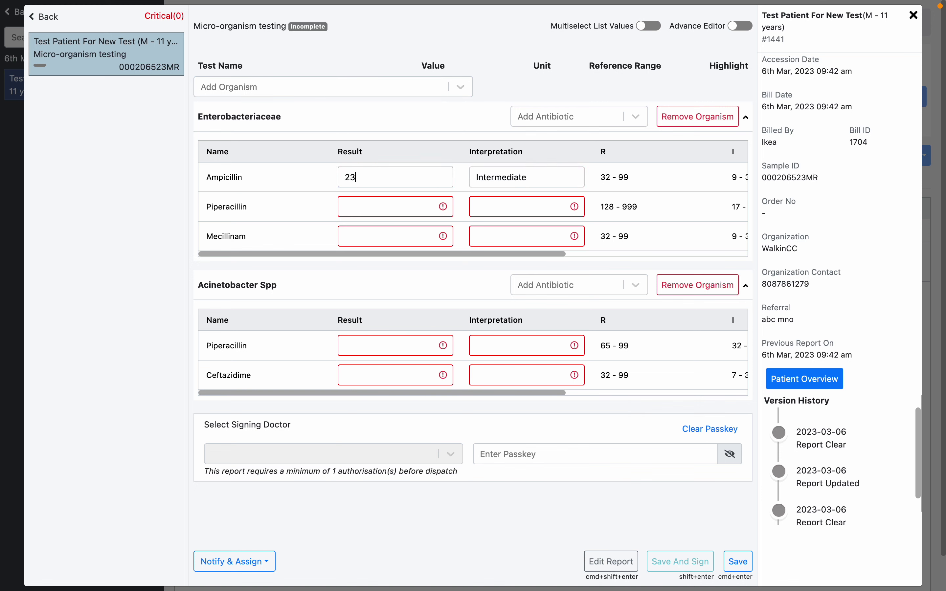
pyautogui.click(346, 206)
pyautogui.write('32')
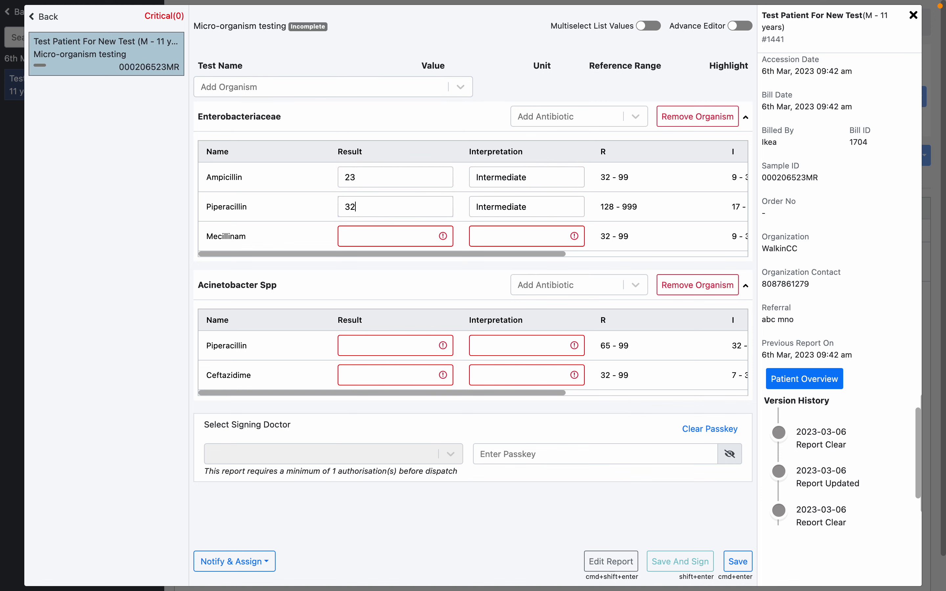
pyautogui.write('323')
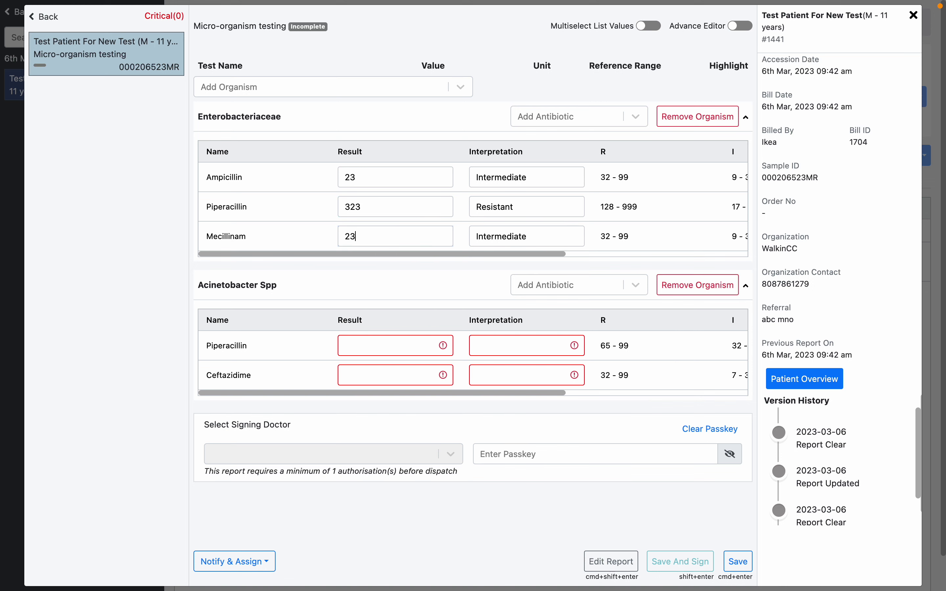
pyautogui.write('3')
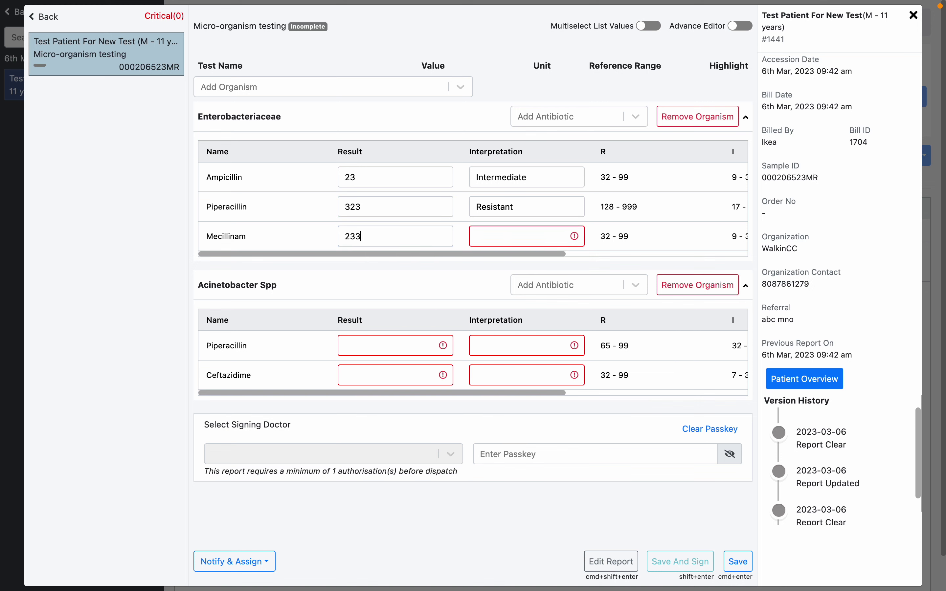
pyautogui.press('BackSpace')
pyautogui.press('BackSpace')
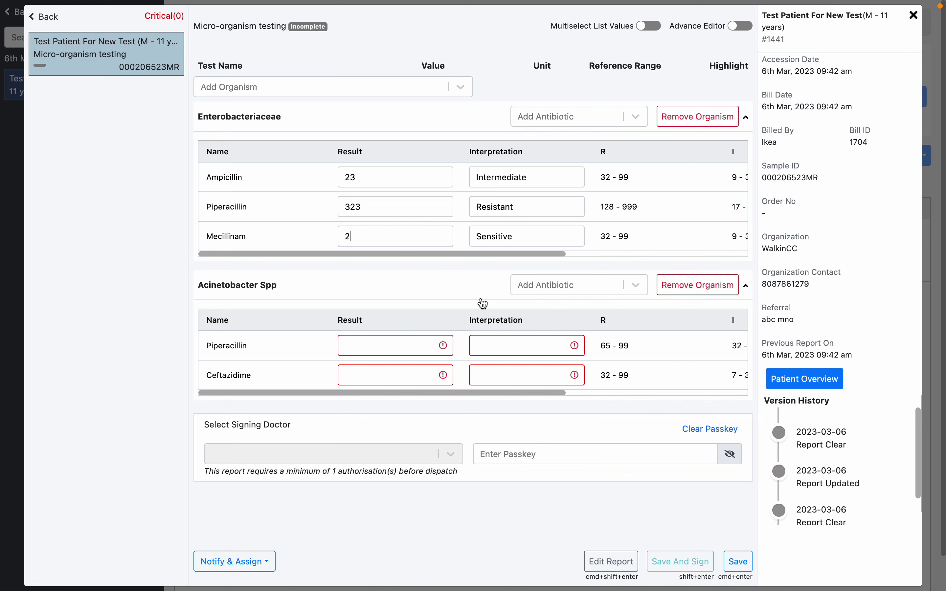
pyautogui.rightClick(547, 261)
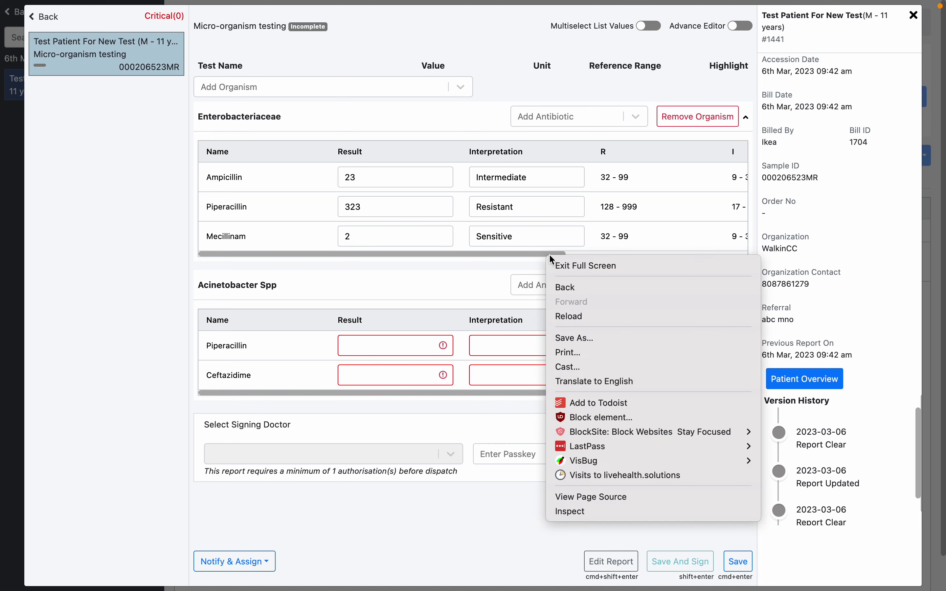
pyautogui.click(500, 258)
pyautogui.click(508, 255)
pyautogui.moveTo(508, 255); pyautogui.dragTo(731, 262)
pyautogui.click(552, 132)
pyautogui.click(551, 132)
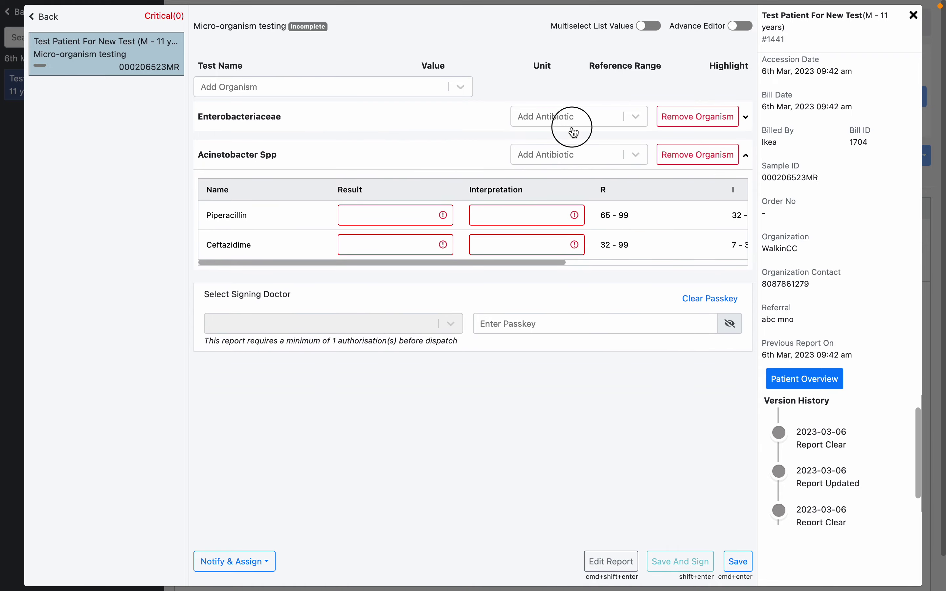
pyautogui.click(559, 114)
pyautogui.click(558, 113)
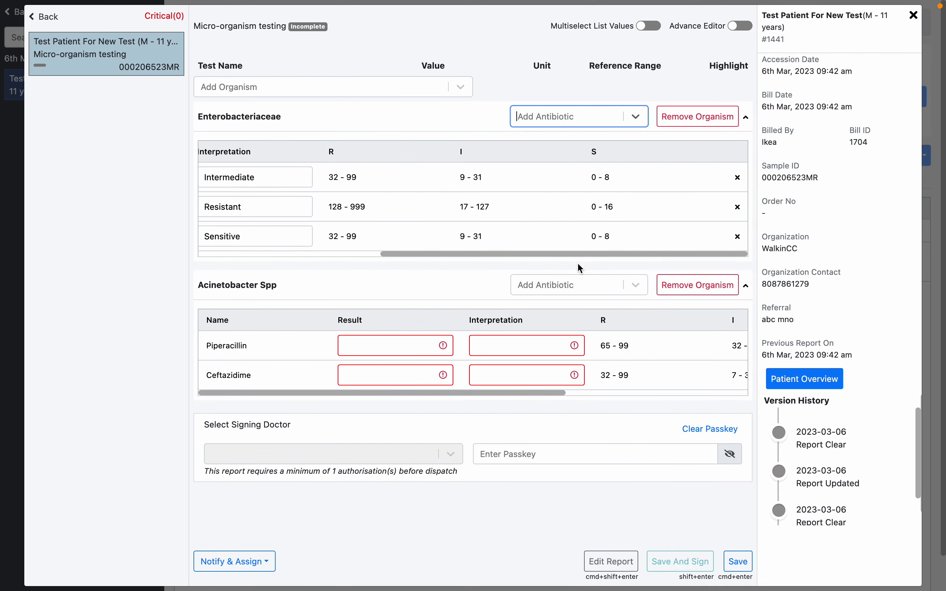
pyautogui.moveTo(587, 254); pyautogui.dragTo(348, 276)
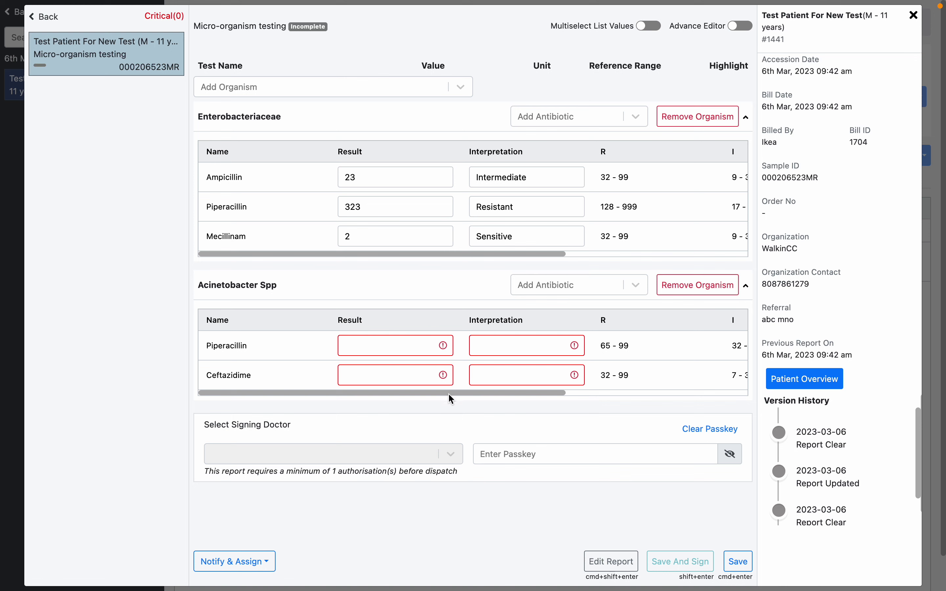
pyautogui.moveTo(448, 394); pyautogui.dragTo(401, 425)
# Enter Acinetobacter Spp MICs Piperacillin 23 and Ceftazidime 32, then save the report
pyautogui.click(415, 345)
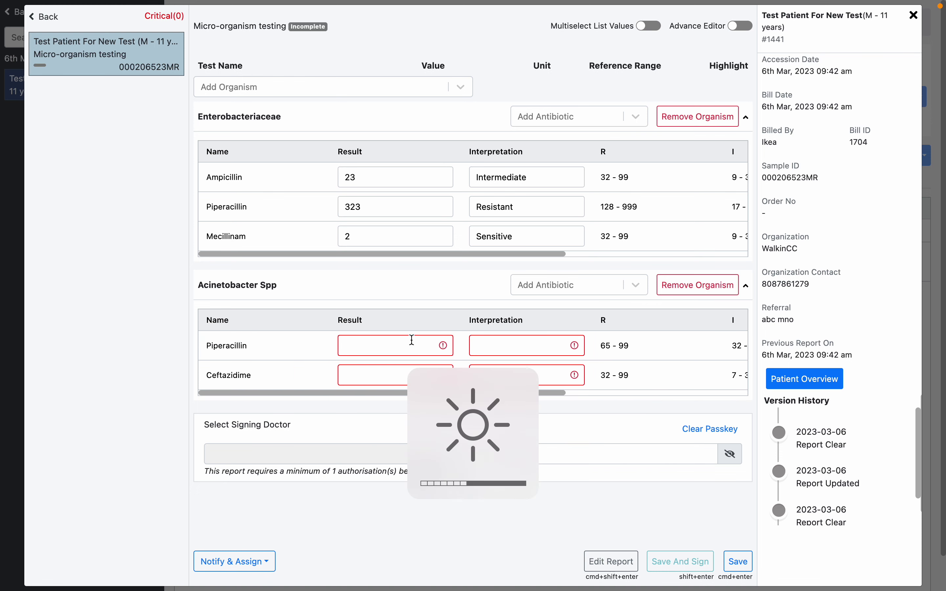
pyautogui.click(528, 284)
pyautogui.click(371, 300)
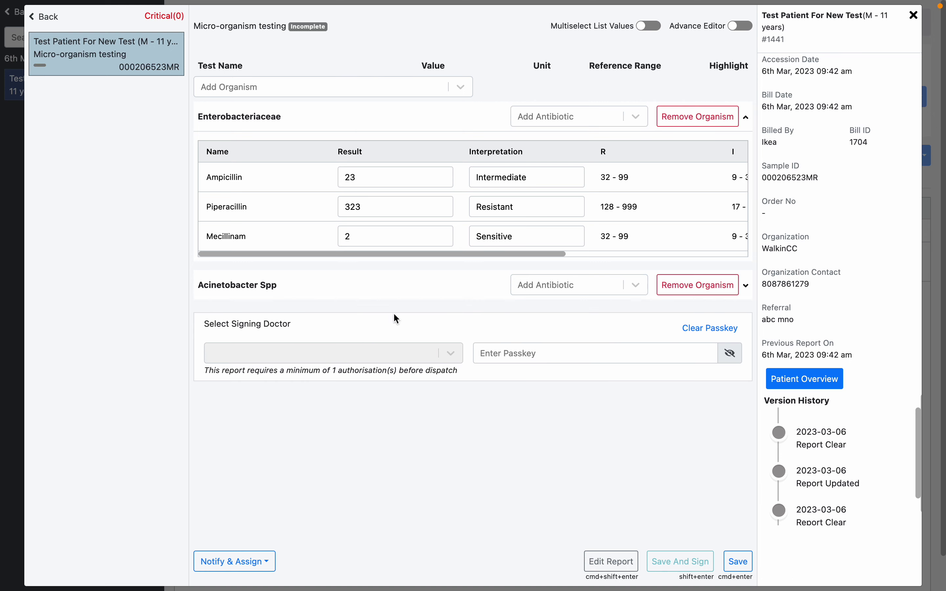
pyautogui.click(415, 291)
pyautogui.click(374, 340)
pyautogui.write('23')
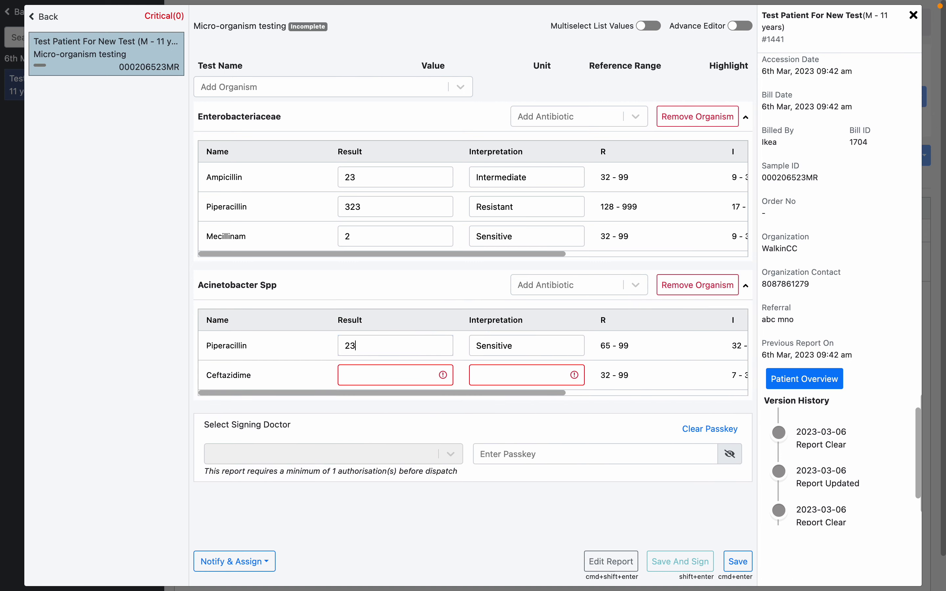
pyautogui.click(364, 374)
pyautogui.write('32')
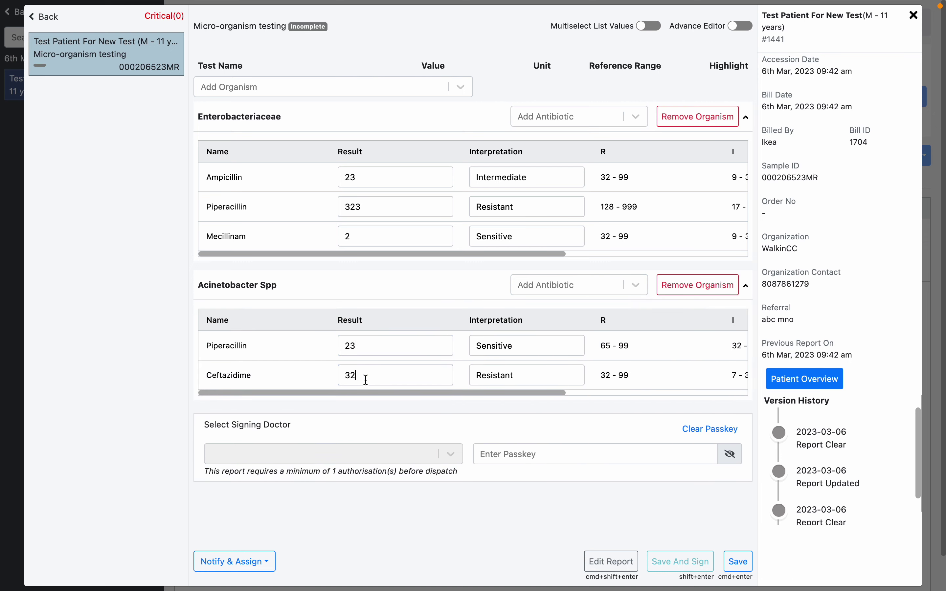
pyautogui.click(739, 563)
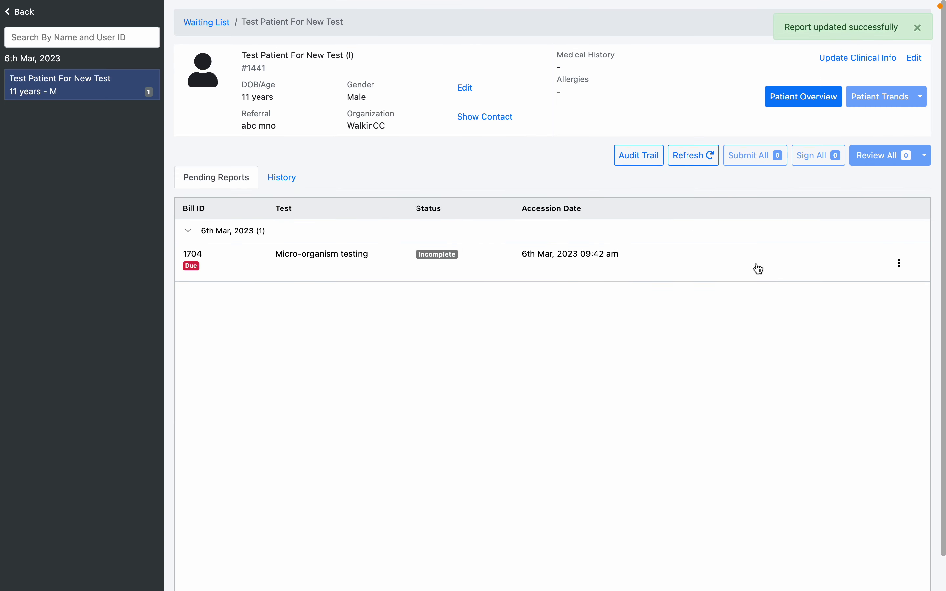
# Review the saved report's PDF preview through all results, then close it
pyautogui.click(809, 261)
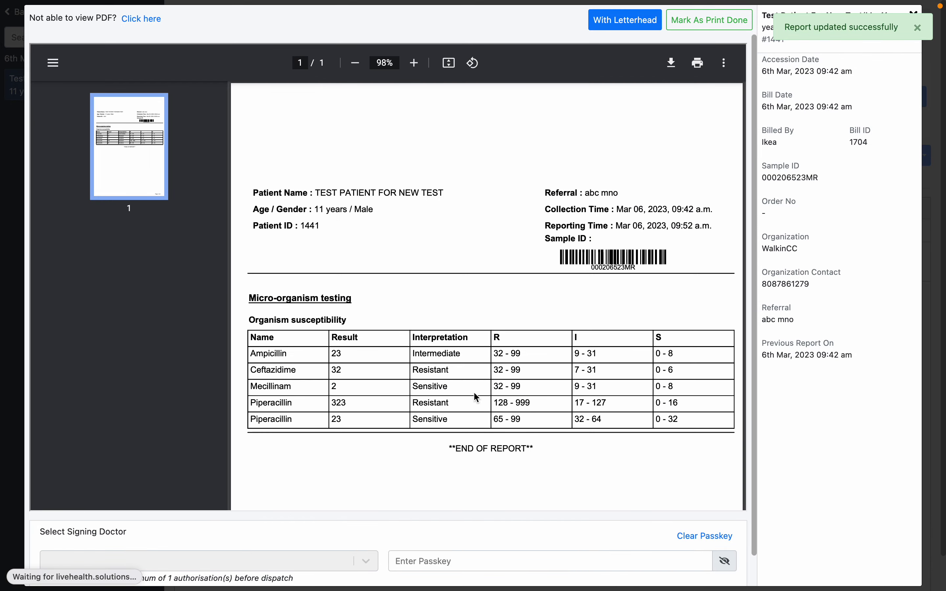
pyautogui.scroll(-5, 491, 351)
pyautogui.scroll(-2, 491, 351)
pyautogui.scroll(8, 490, 351)
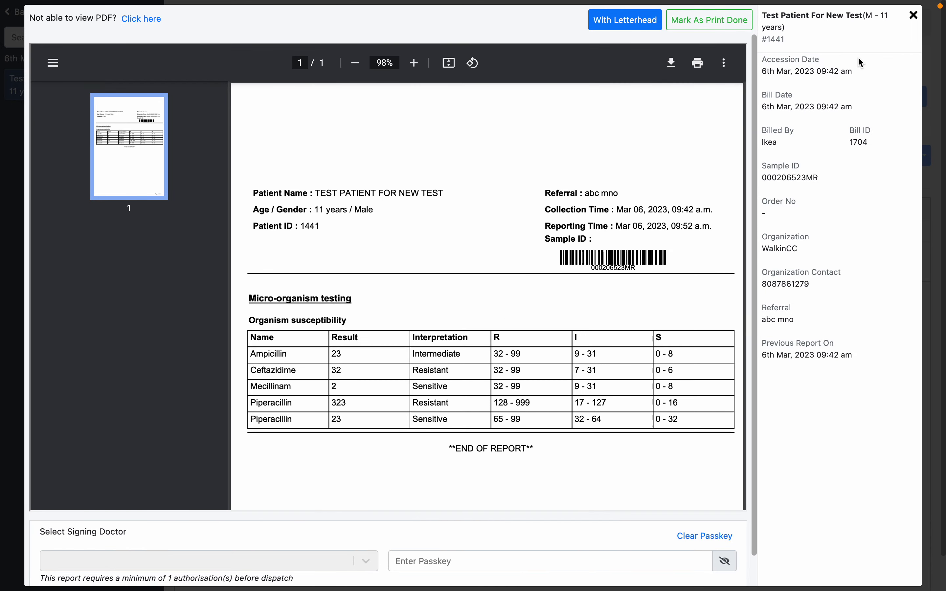
pyautogui.click(913, 17)
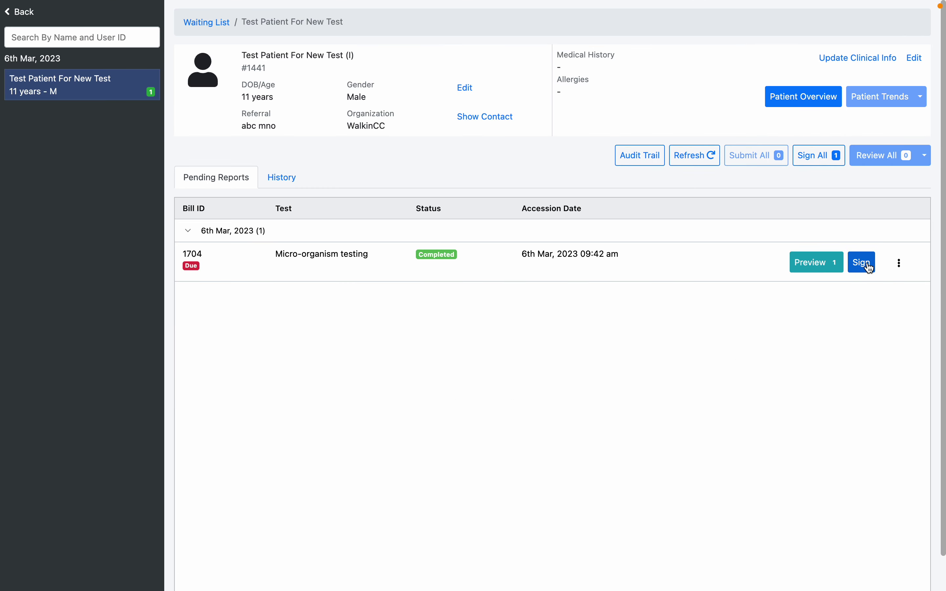